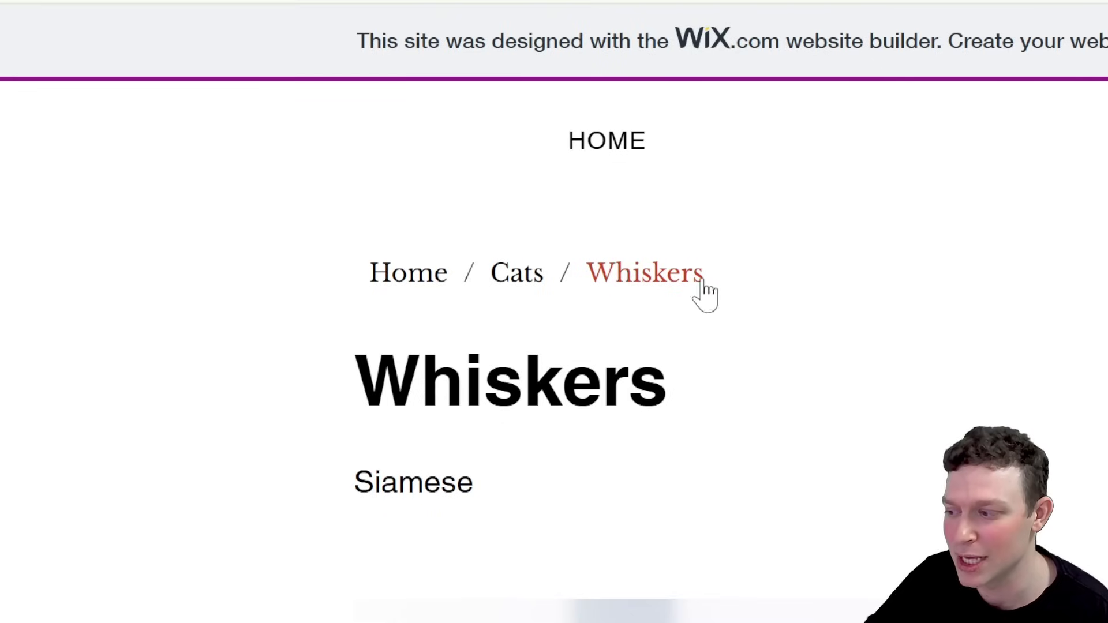
- On the live site, follow the Cats breadcrumb, open Fluffy's page, then return via Cats
left_click(508, 287)
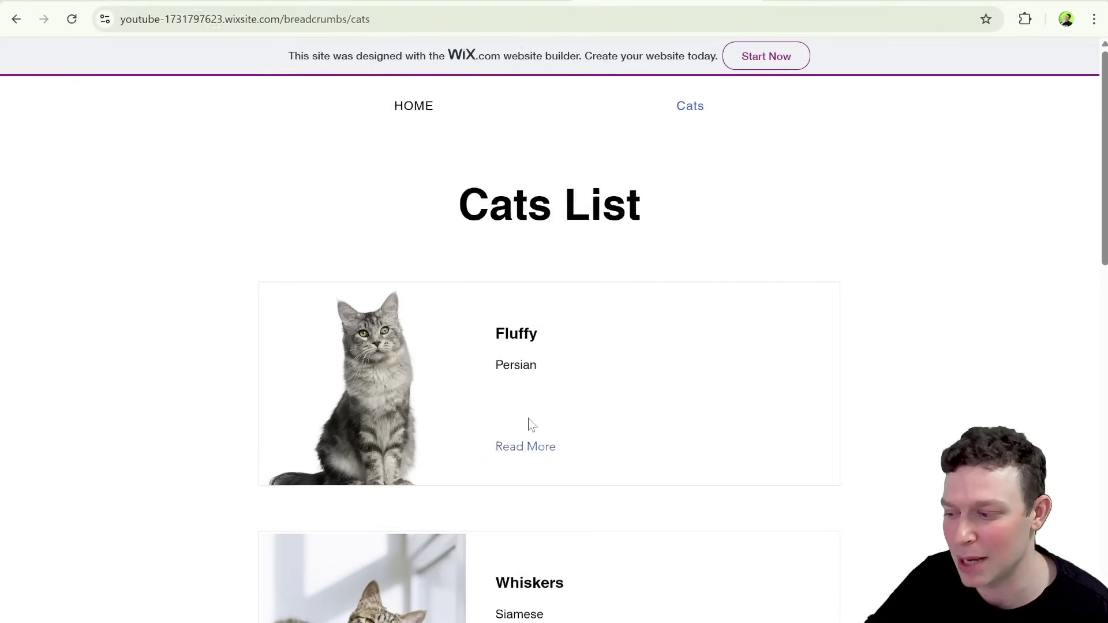
left_click(534, 451)
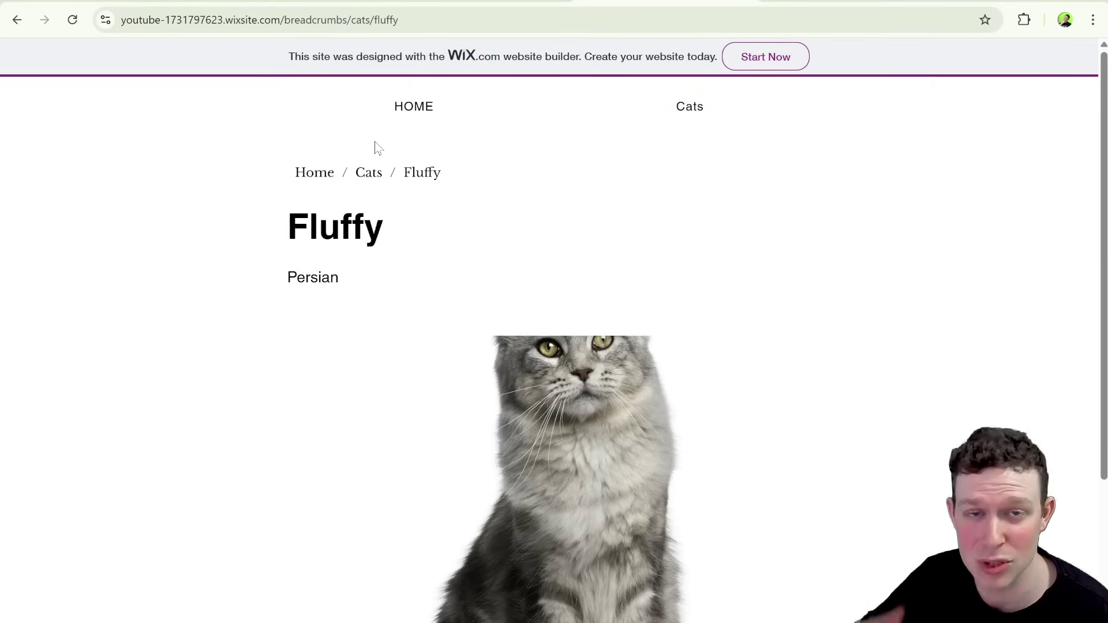
left_click(371, 174)
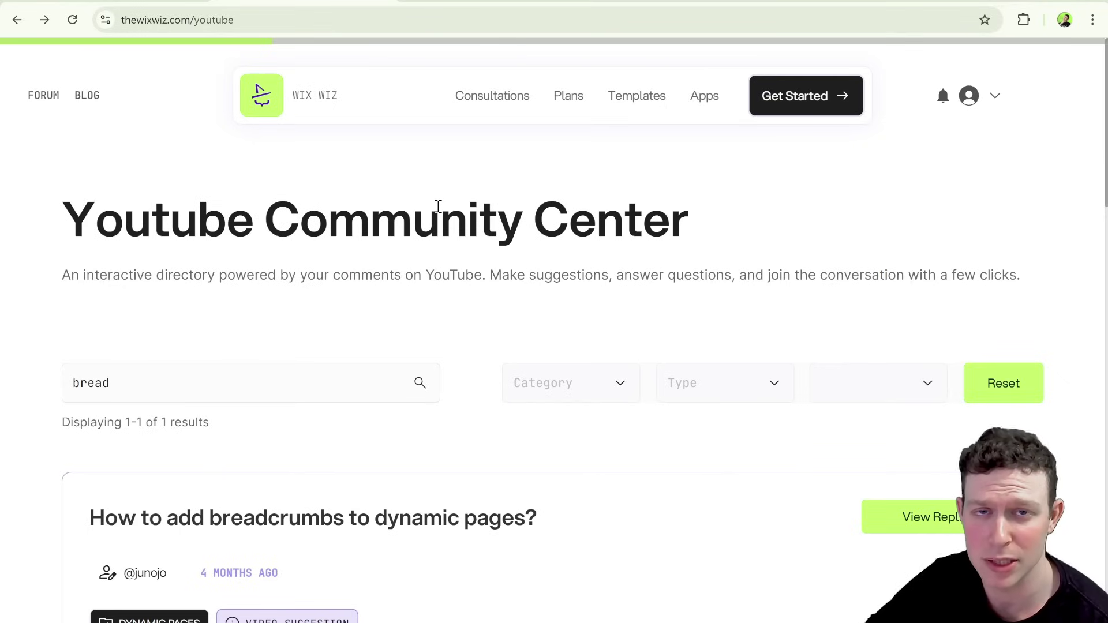
scroll(456, 209, "down", 4)
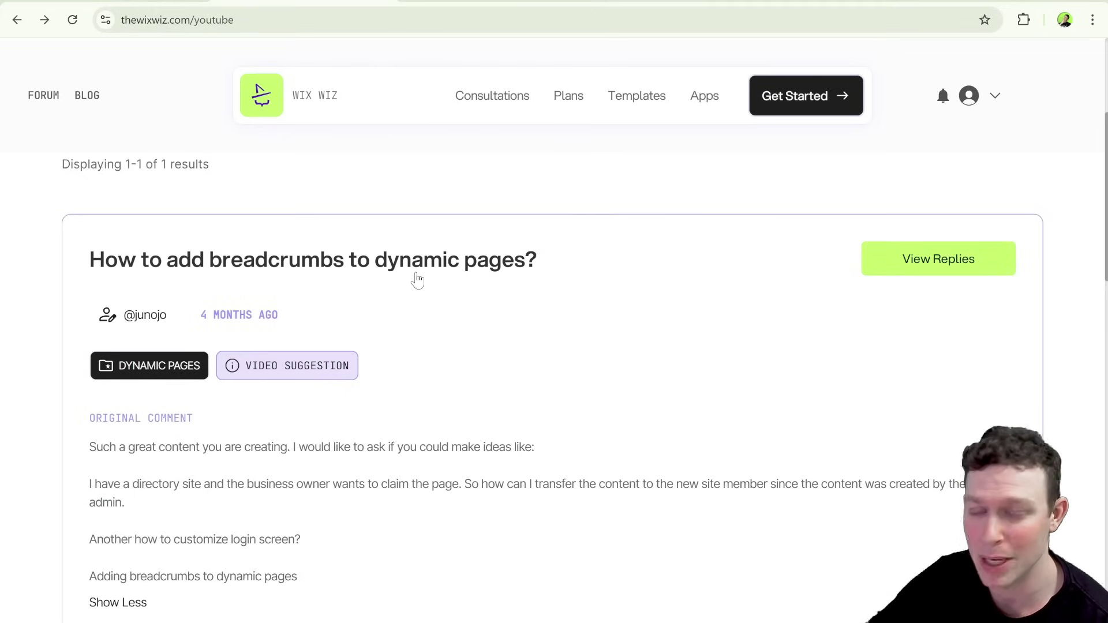
scroll(417, 281, "down", 2)
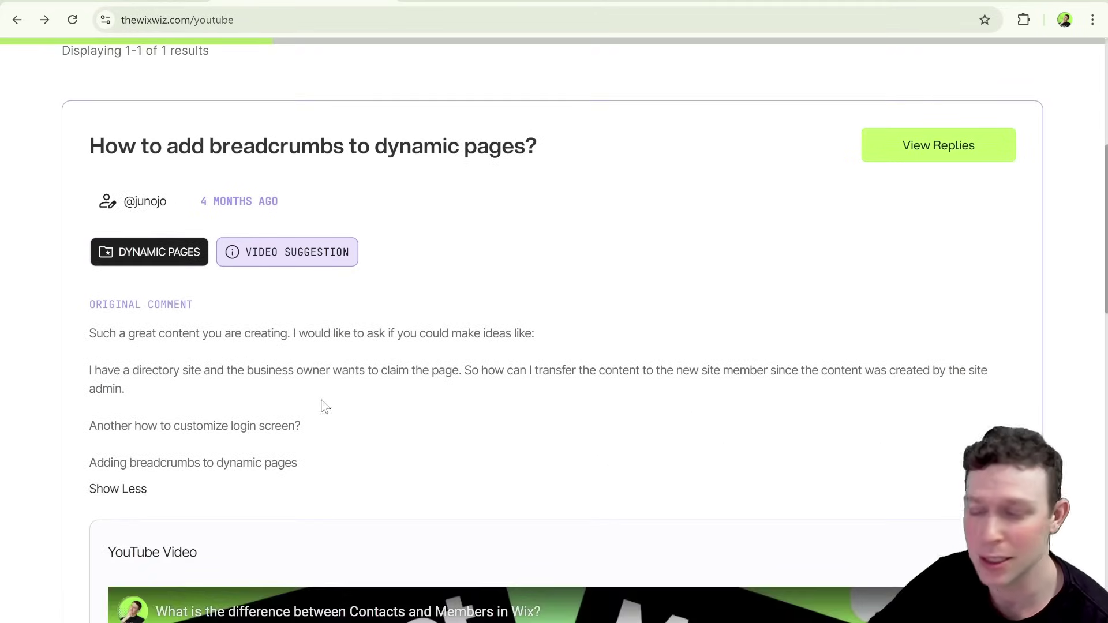
scroll(325, 407, "down", 4)
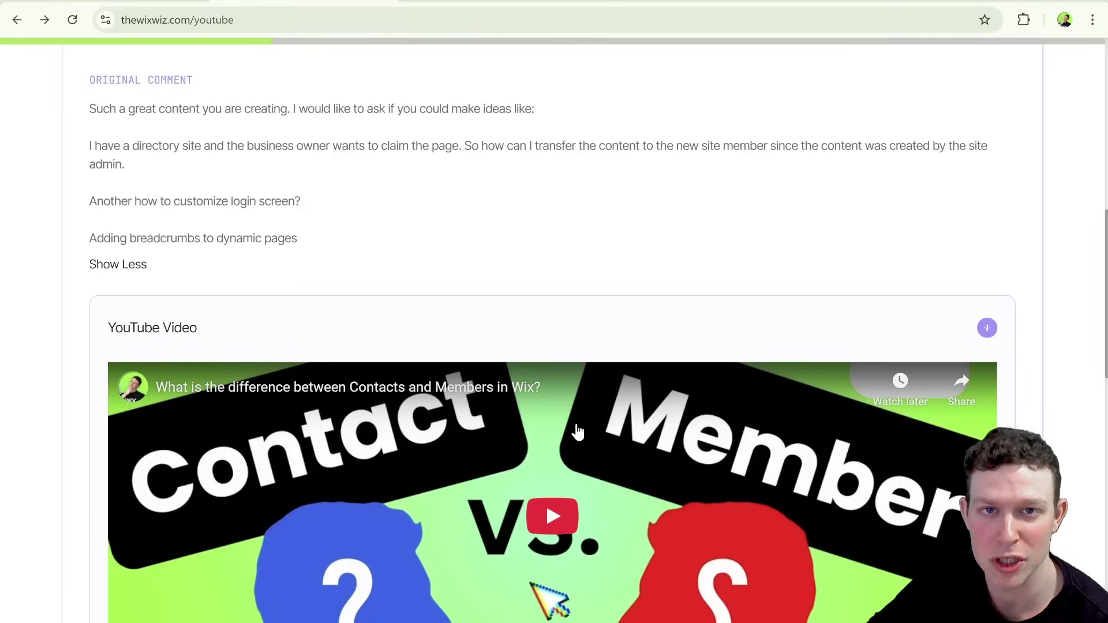
scroll(577, 432, "up", 5)
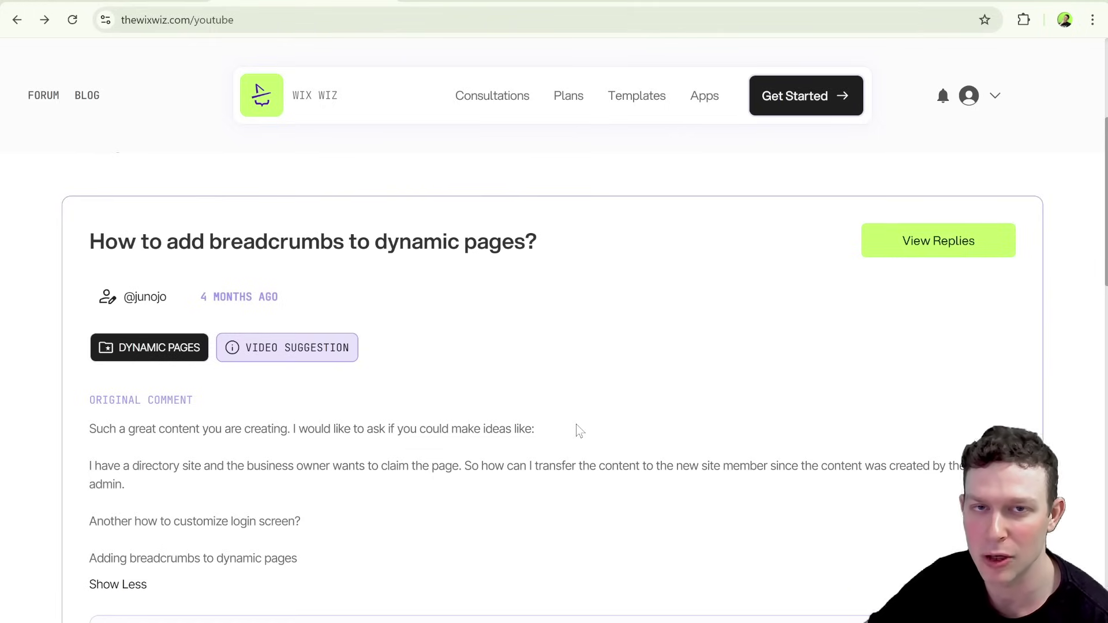
scroll(601, 403, "up", 1)
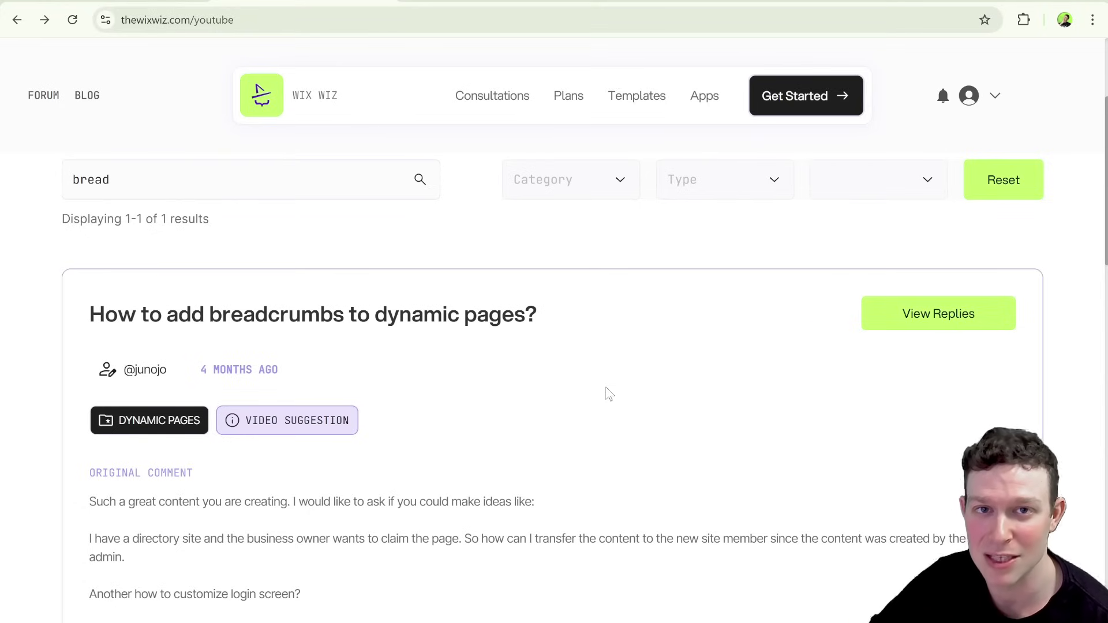
scroll(626, 385, "up", 1)
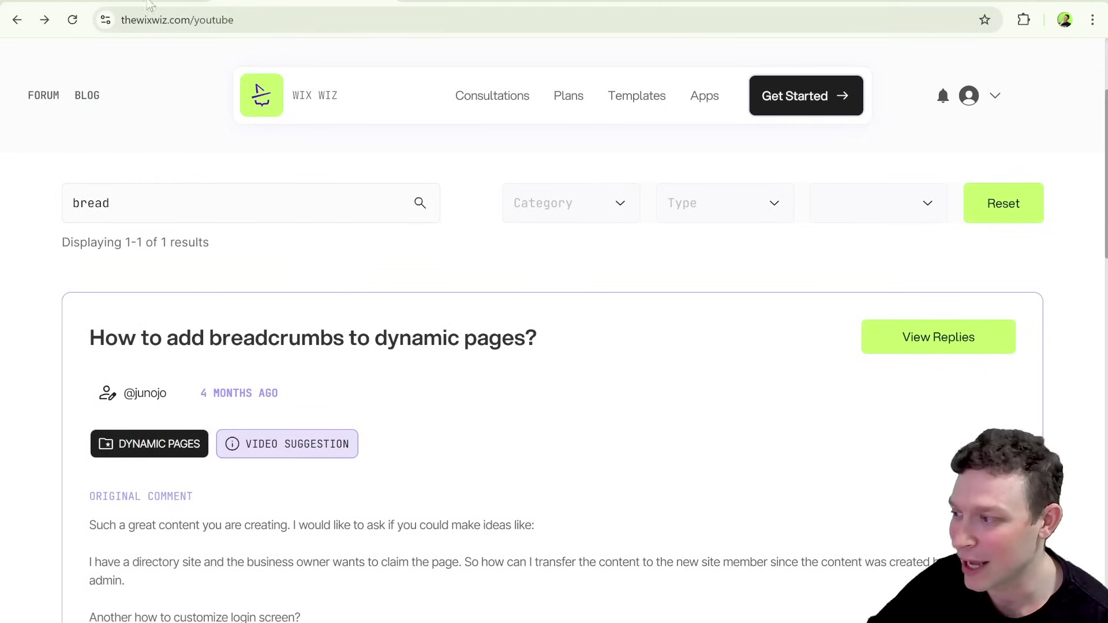
- Switch to the Wix Editor tab showing the Cats (List) page
left_click(149, 3)
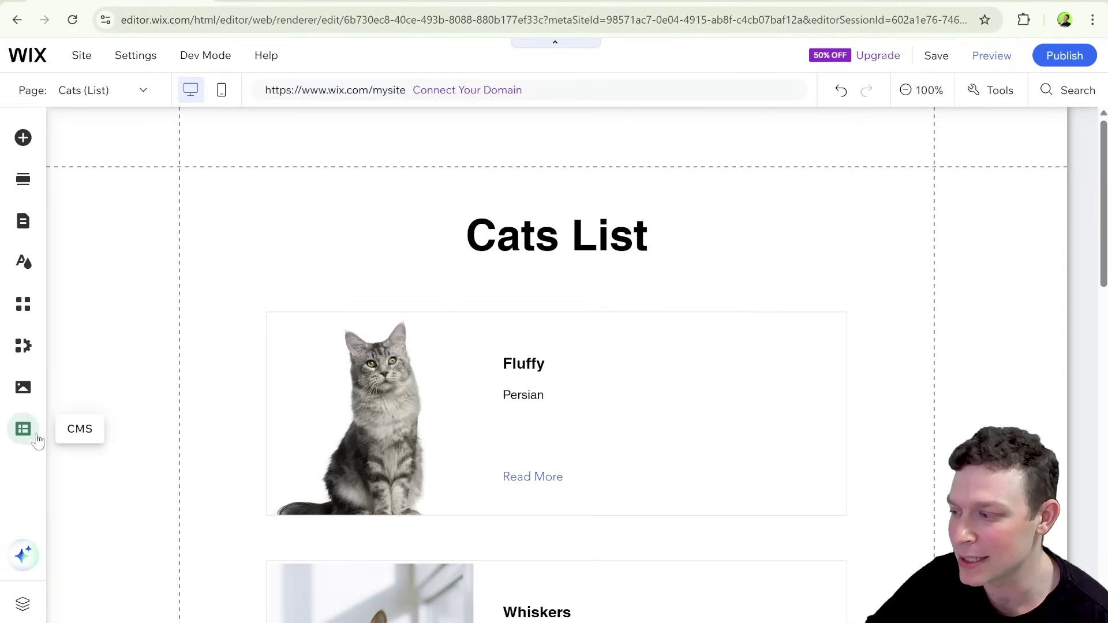
- Inspect the Cats collection and its More Actions in the CMS, then close the collection and CMS
left_click(26, 432)
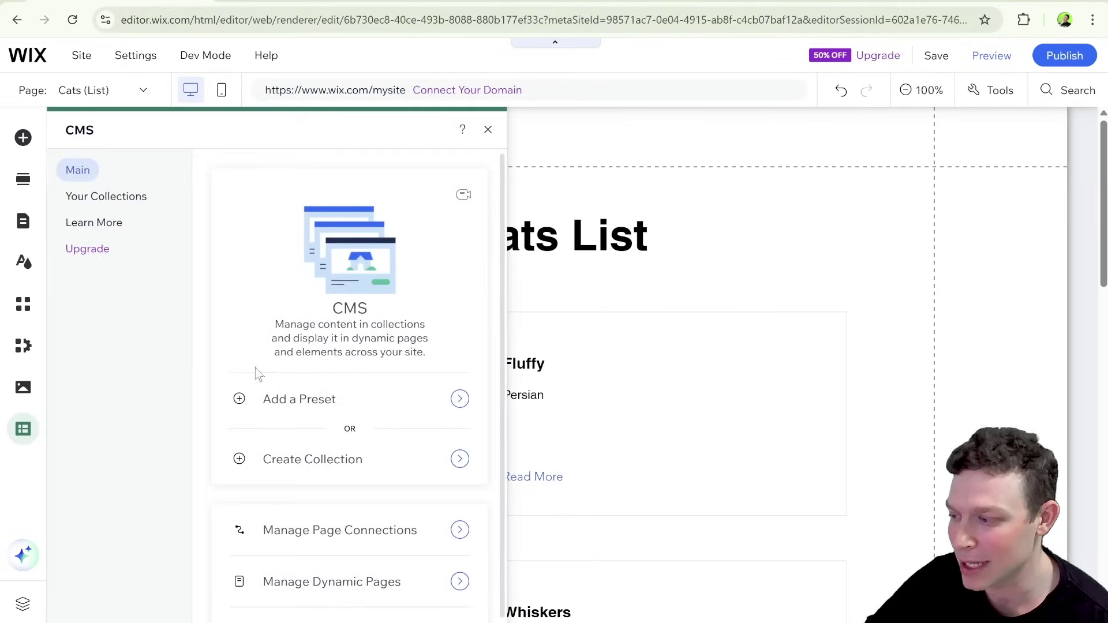
left_click(124, 202)
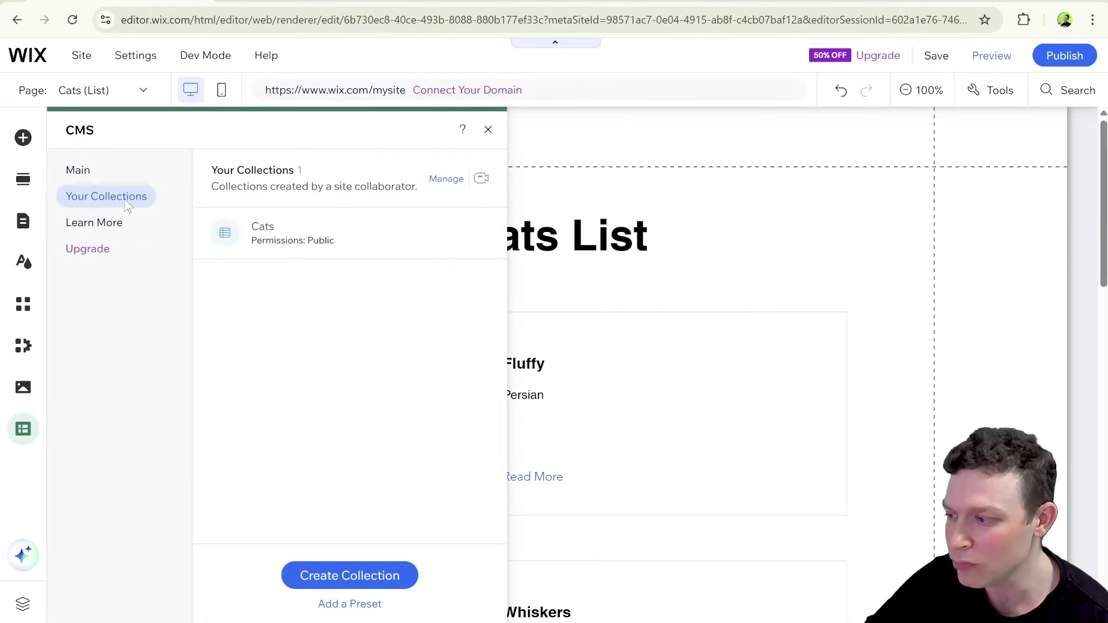
left_click(353, 249)
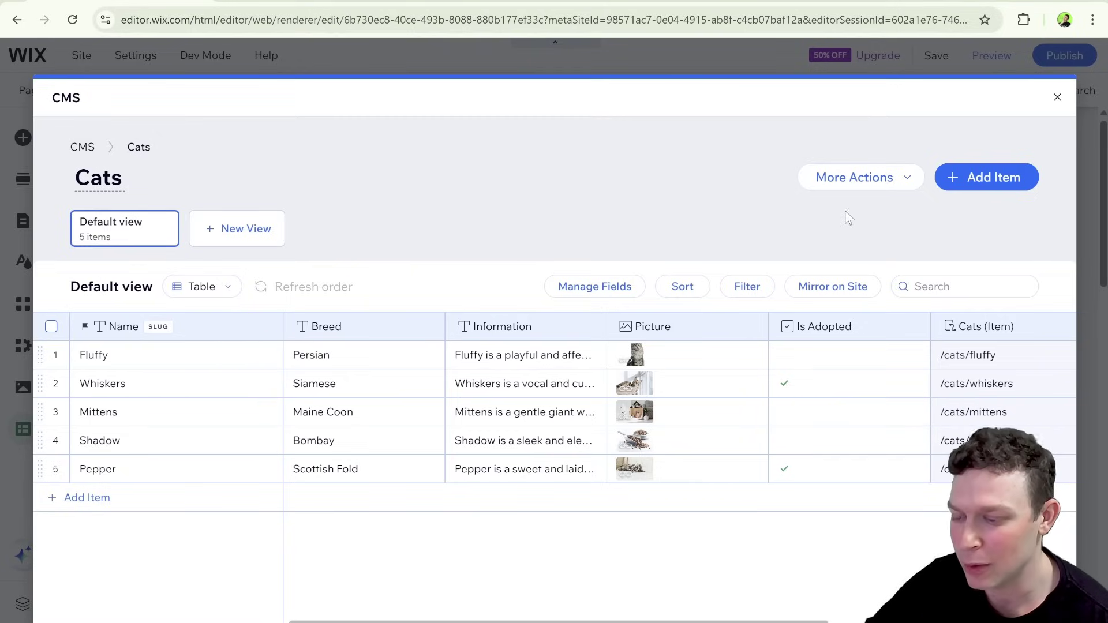
left_click(850, 184)
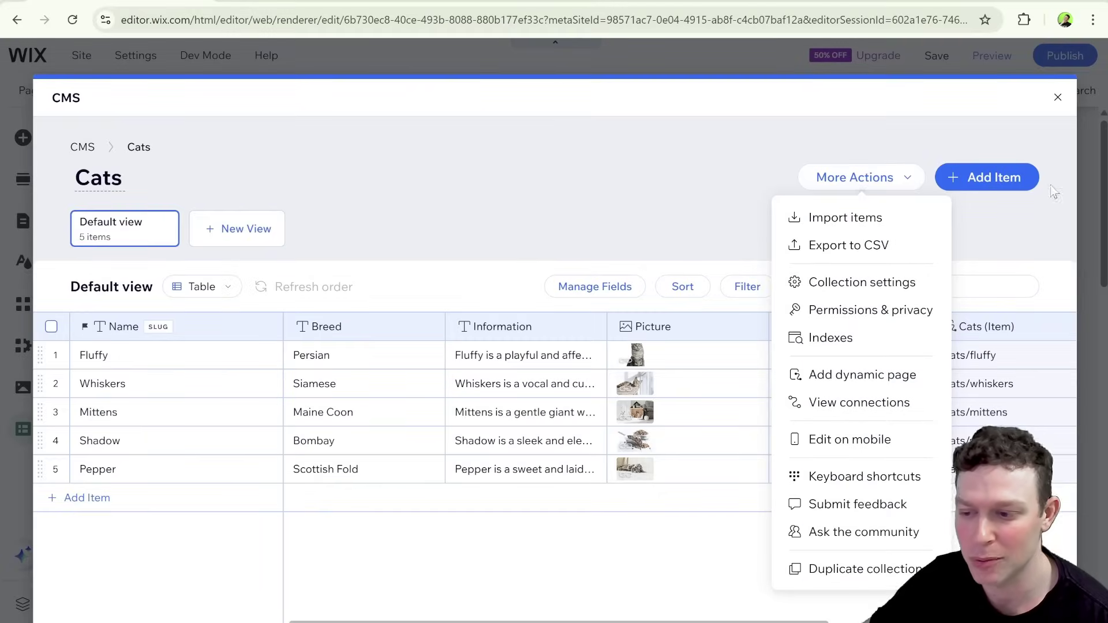
left_click(1055, 98)
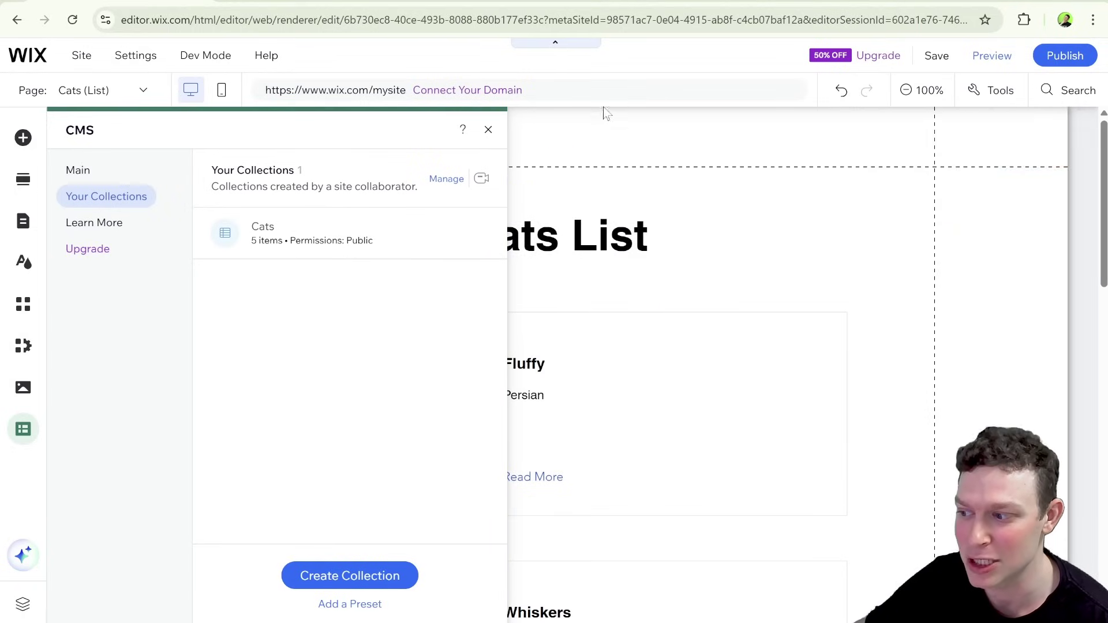
left_click(492, 131)
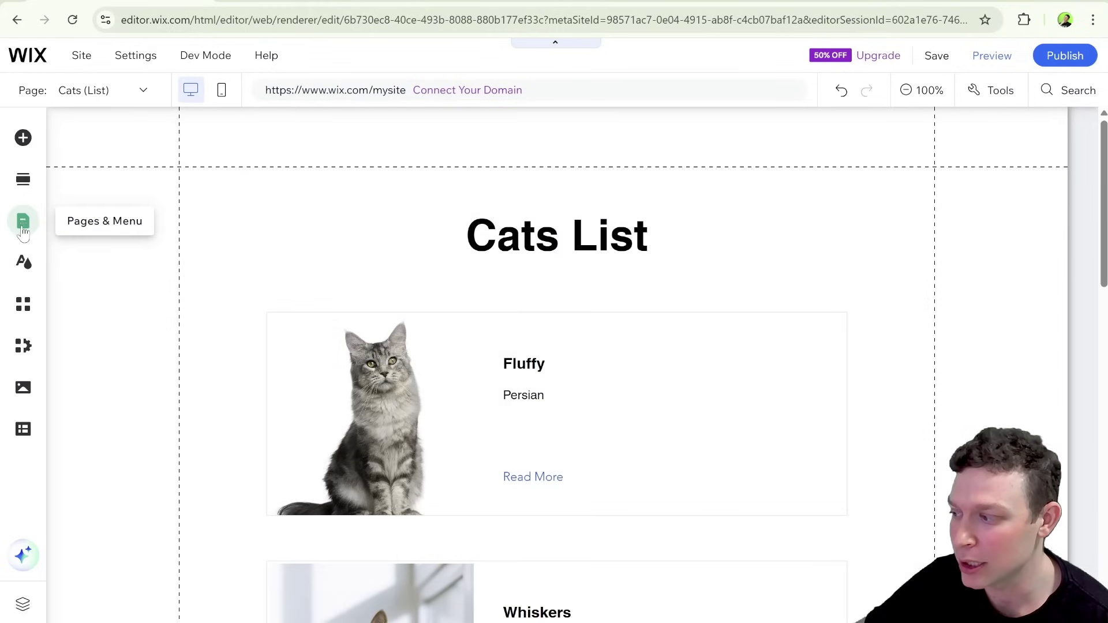
- Switch the canvas to the Cats (Item) dynamic page from the Pages & Menu list
left_click(22, 230)
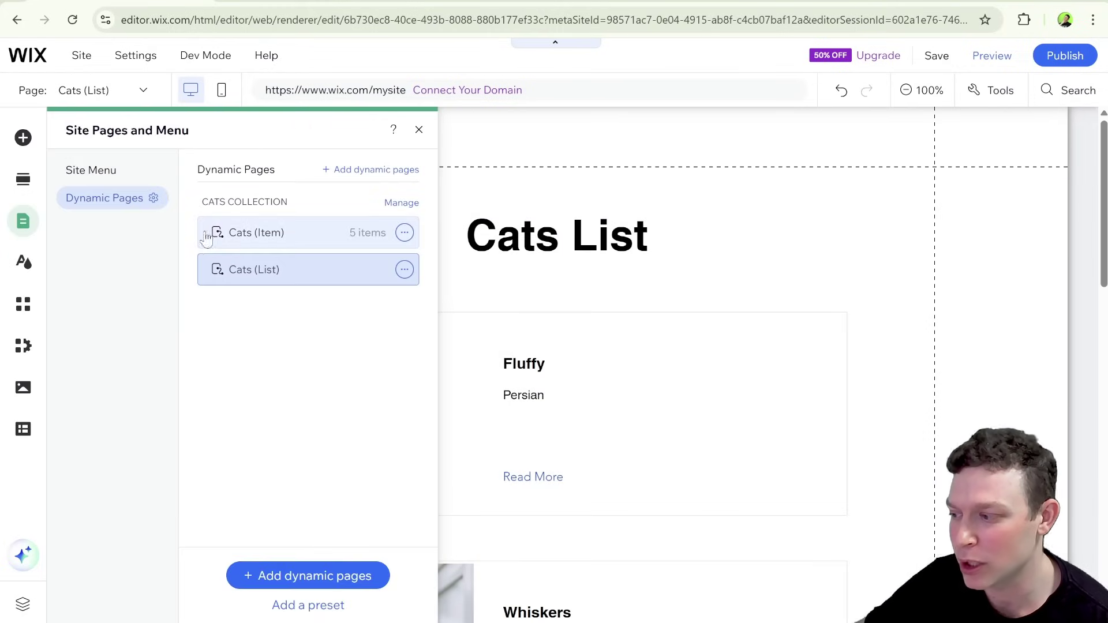
scroll(782, 295, "down", 4)
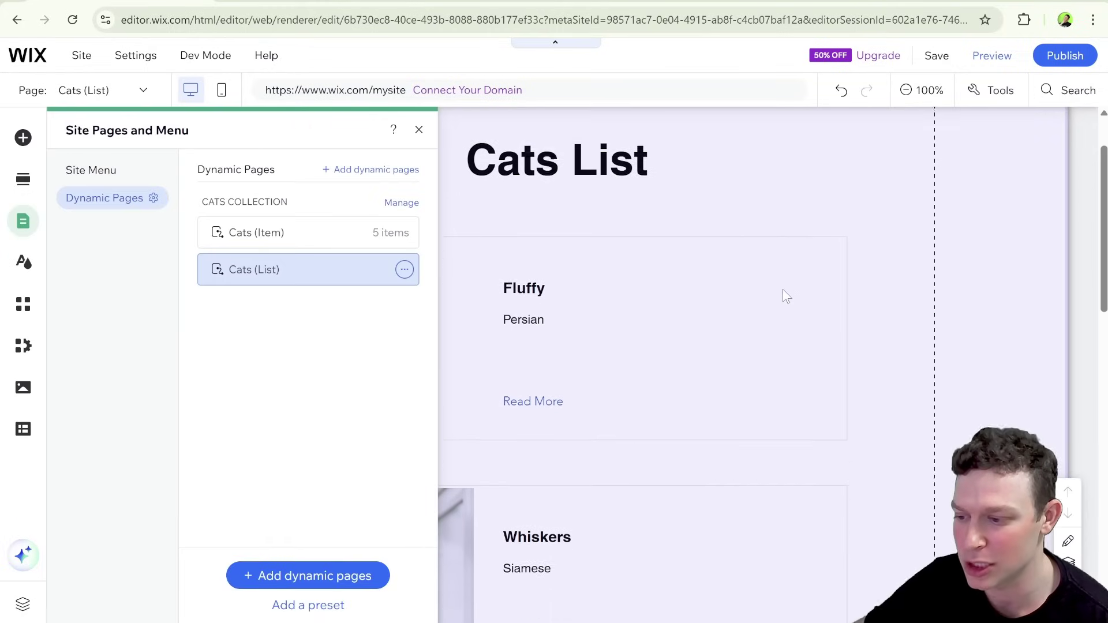
scroll(783, 295, "down", 5)
scroll(782, 295, "up", 6)
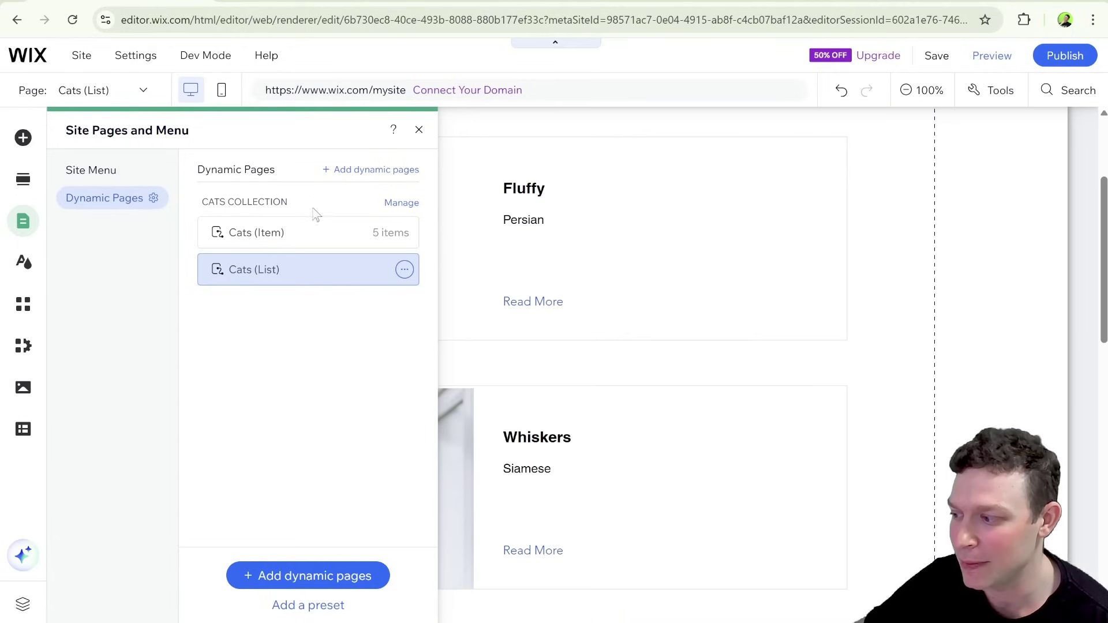
left_click(307, 228)
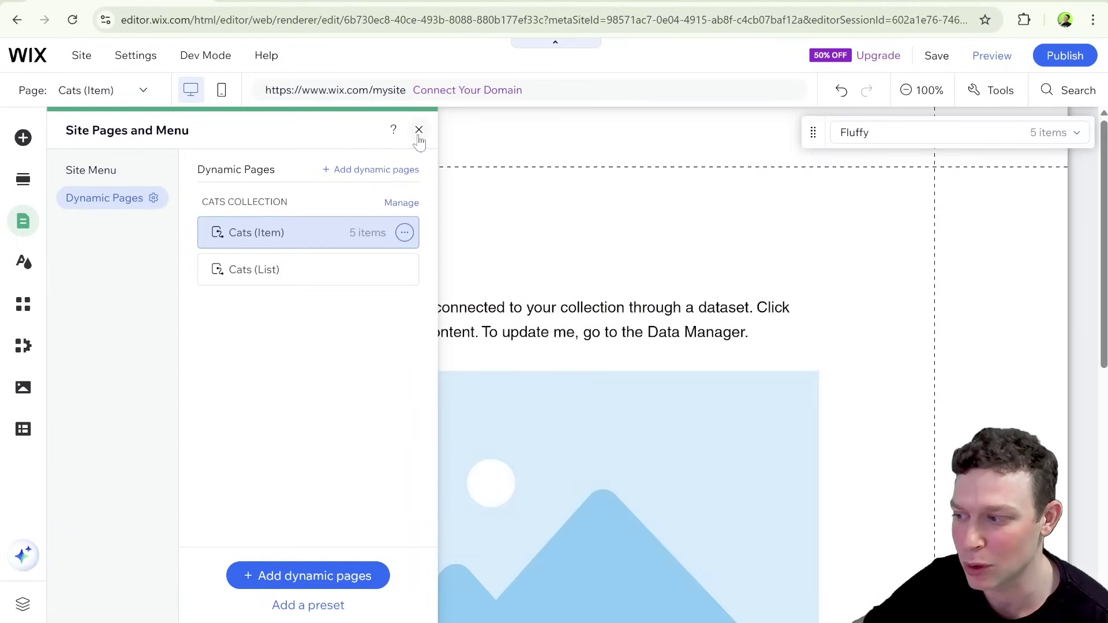
left_click(419, 130)
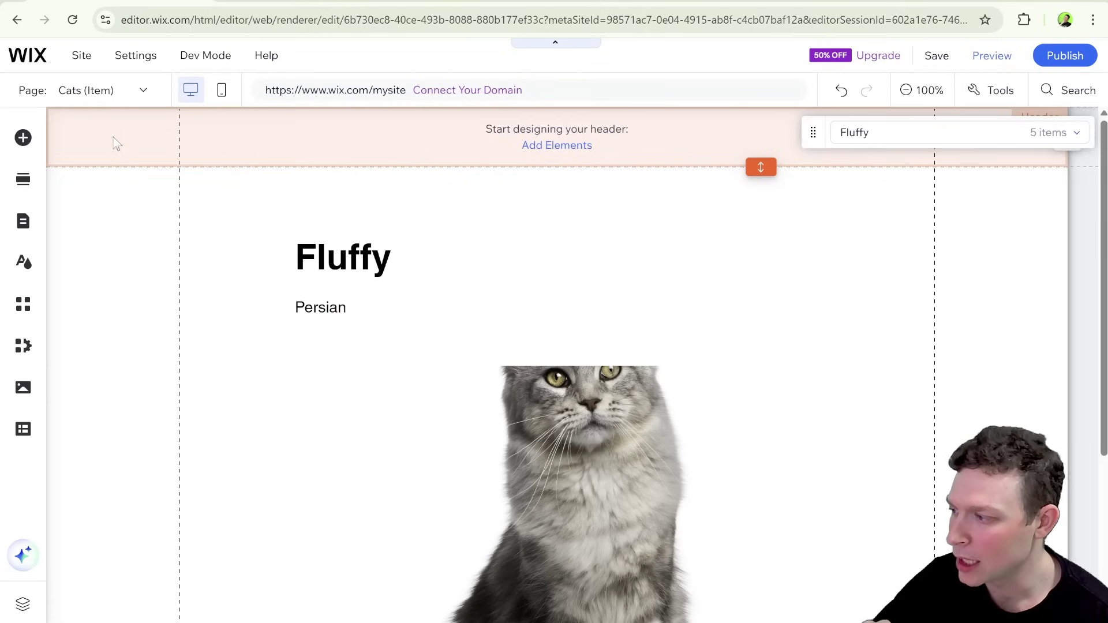
left_click(24, 139)
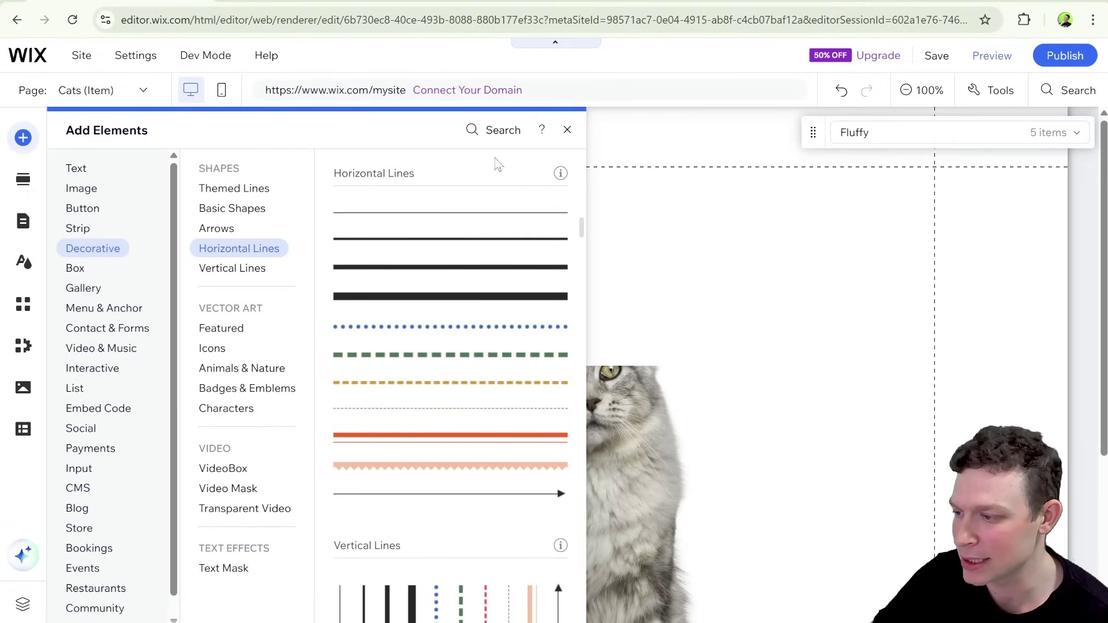
left_click(516, 132)
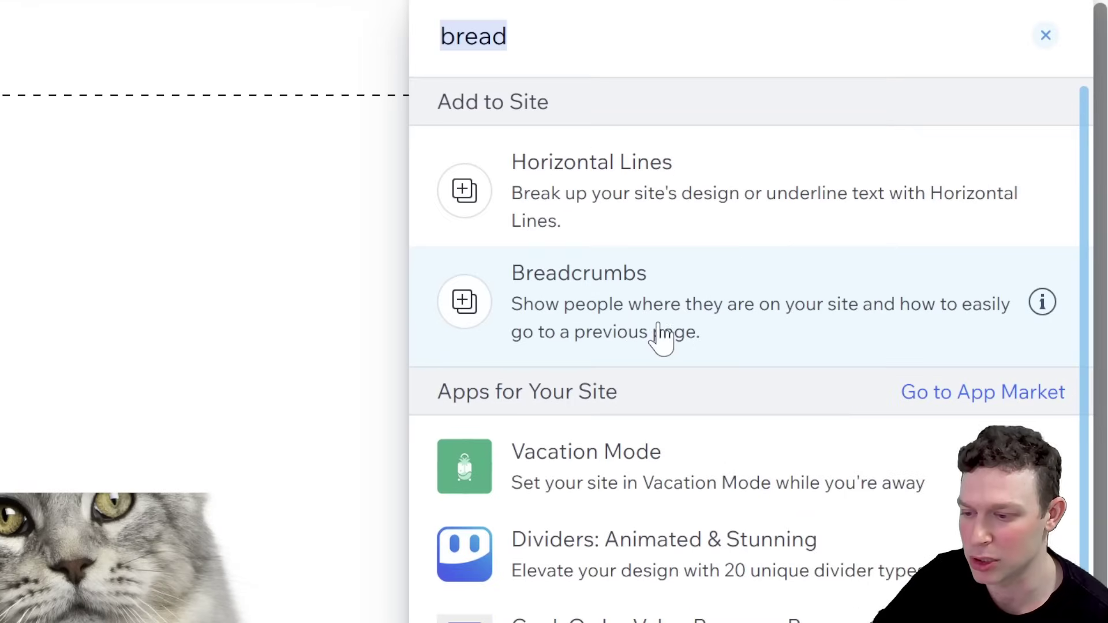
mouse_move(1042, 307)
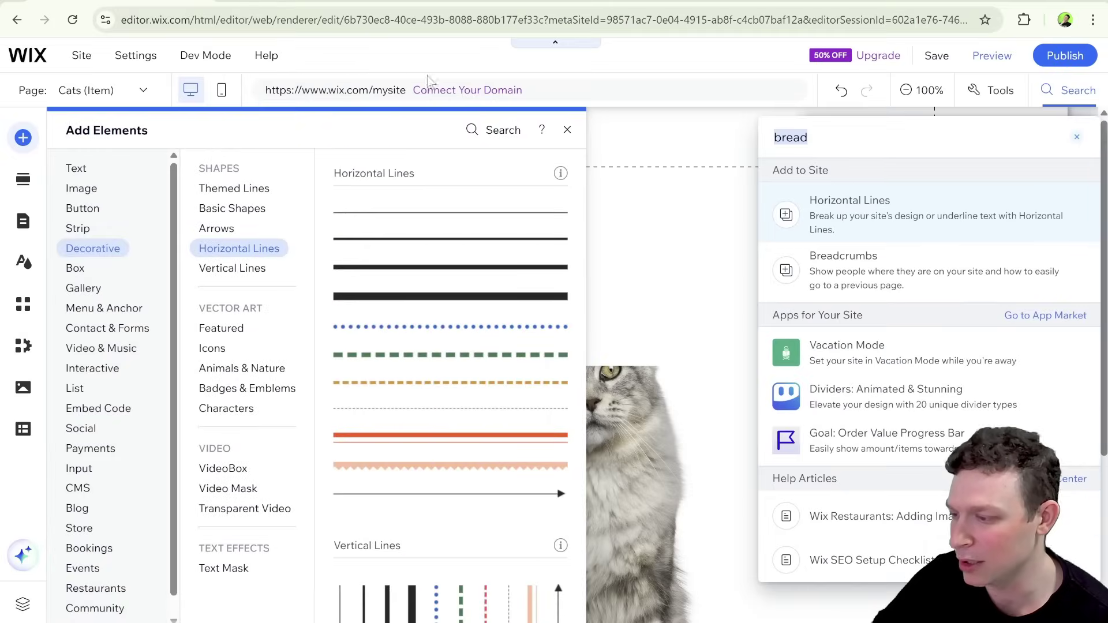
left_click(566, 131)
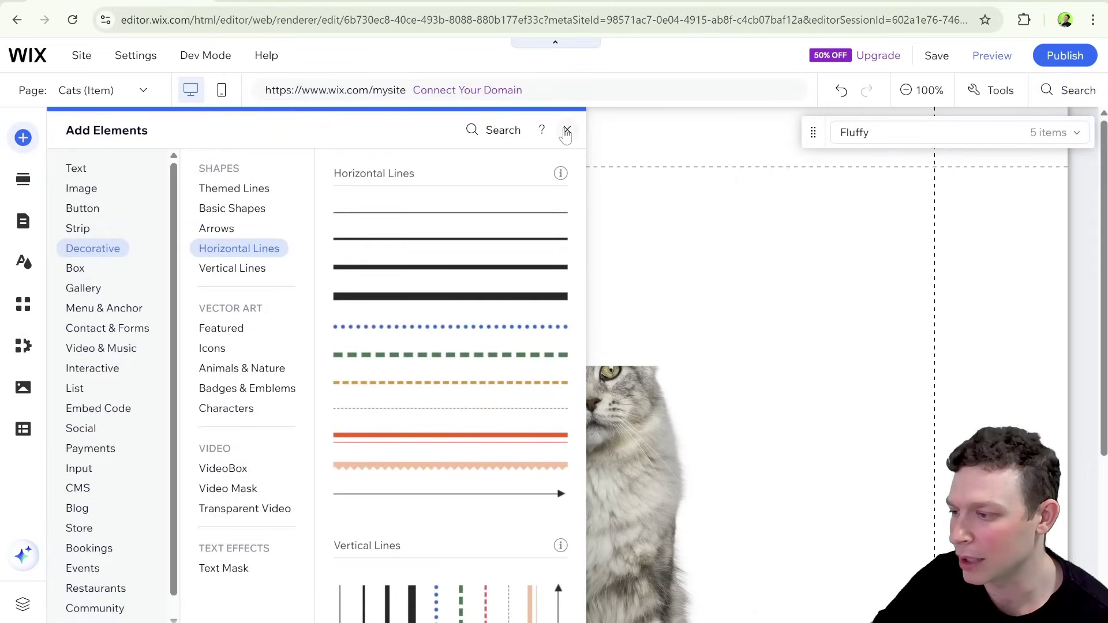
left_click(566, 131)
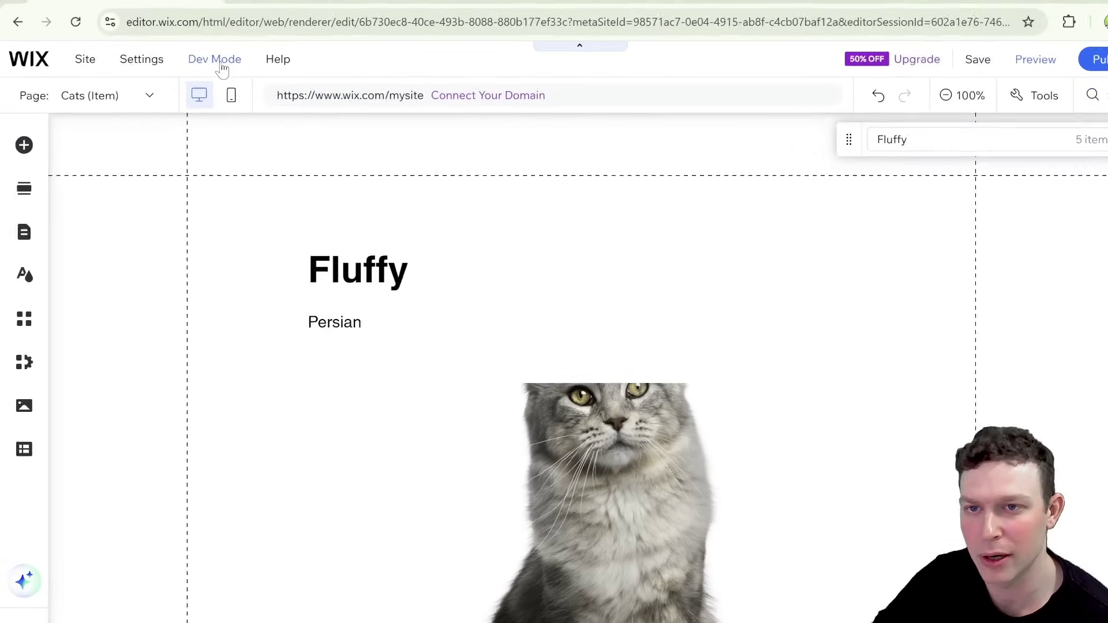
- Turn on Dev Mode, then dismiss the Velo panel and collapse the code editor
mouse_move(220, 69)
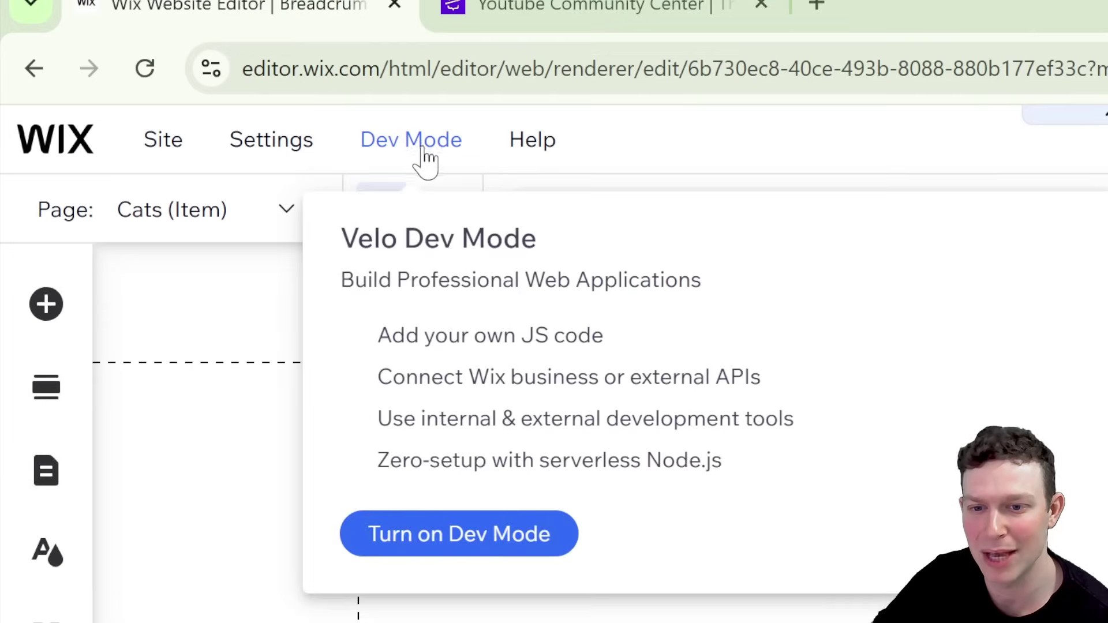
left_click(554, 547)
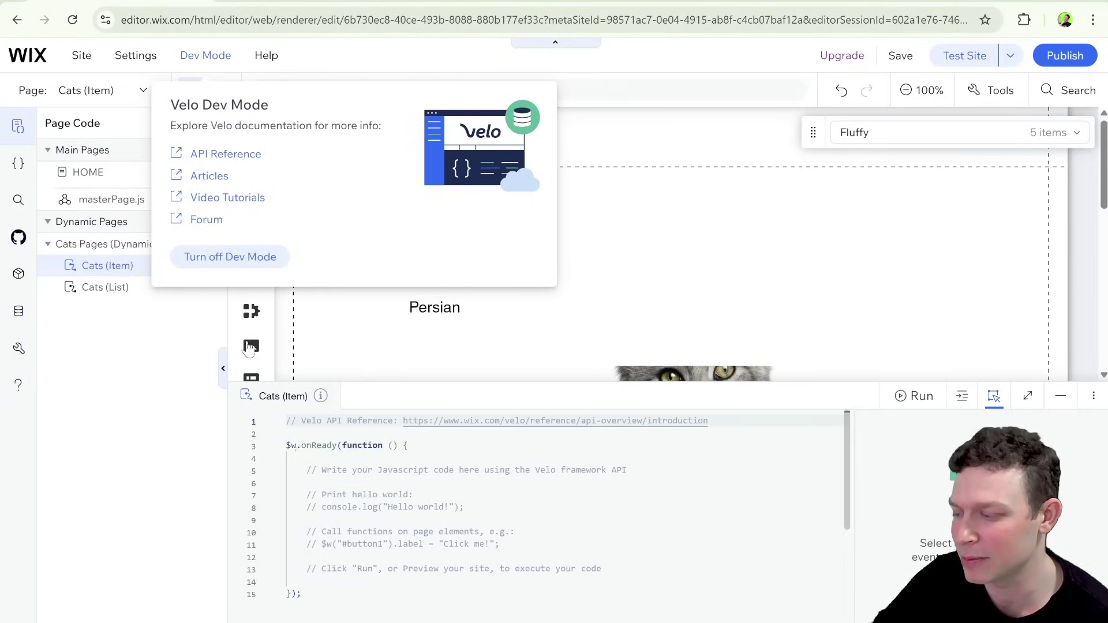
left_click(223, 384)
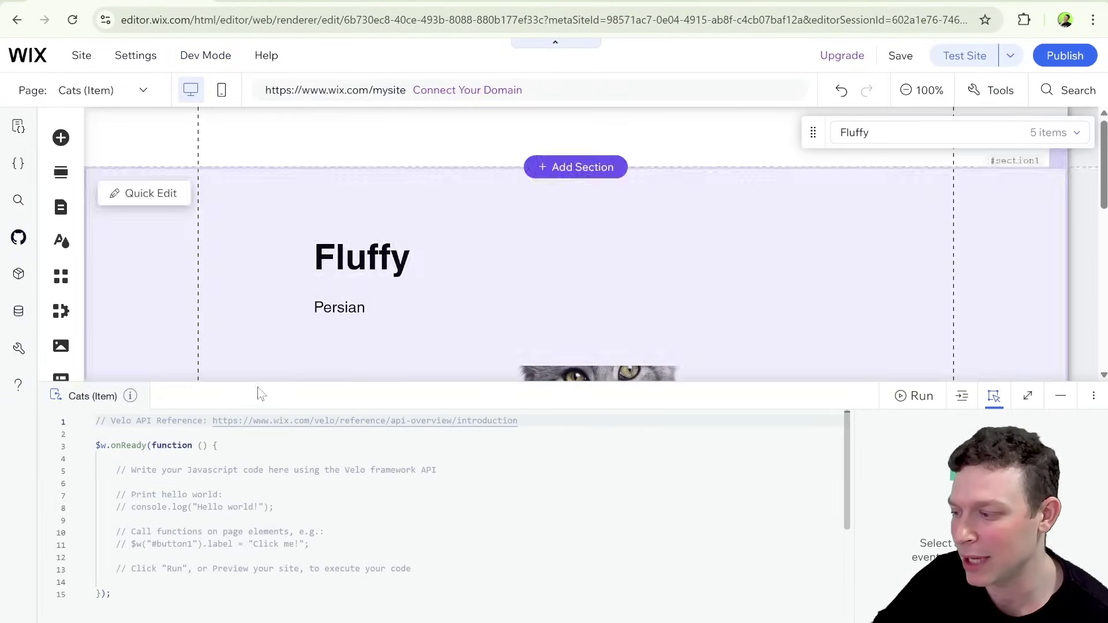
left_click(259, 395)
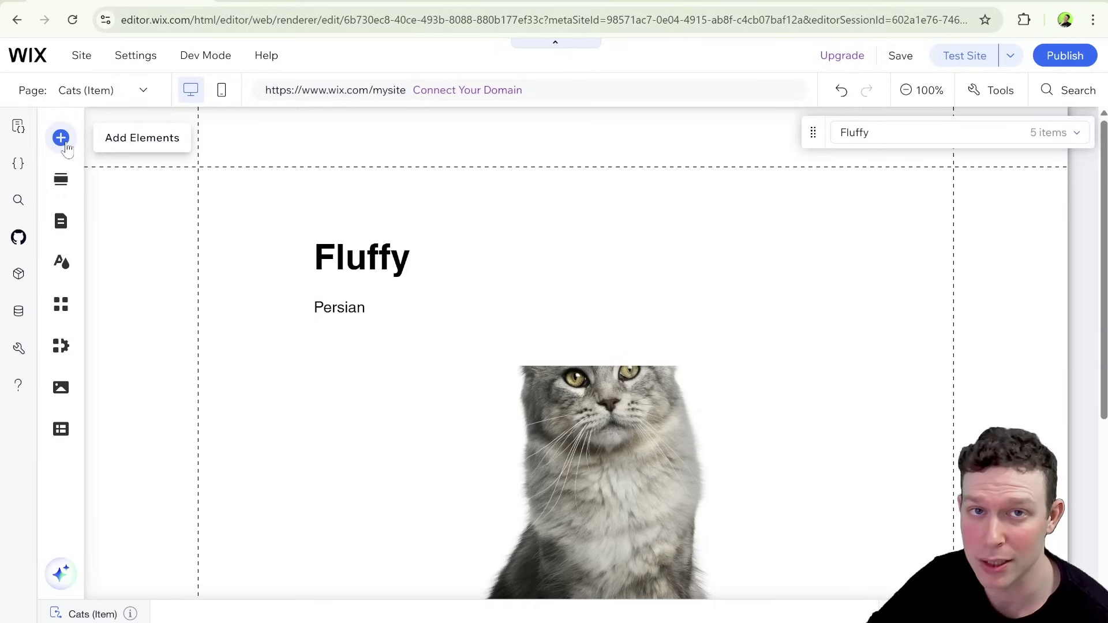
- Search Add Elements for 'bread' and show the Menu & Anchor > Breadcrumbs designs
left_click(64, 144)
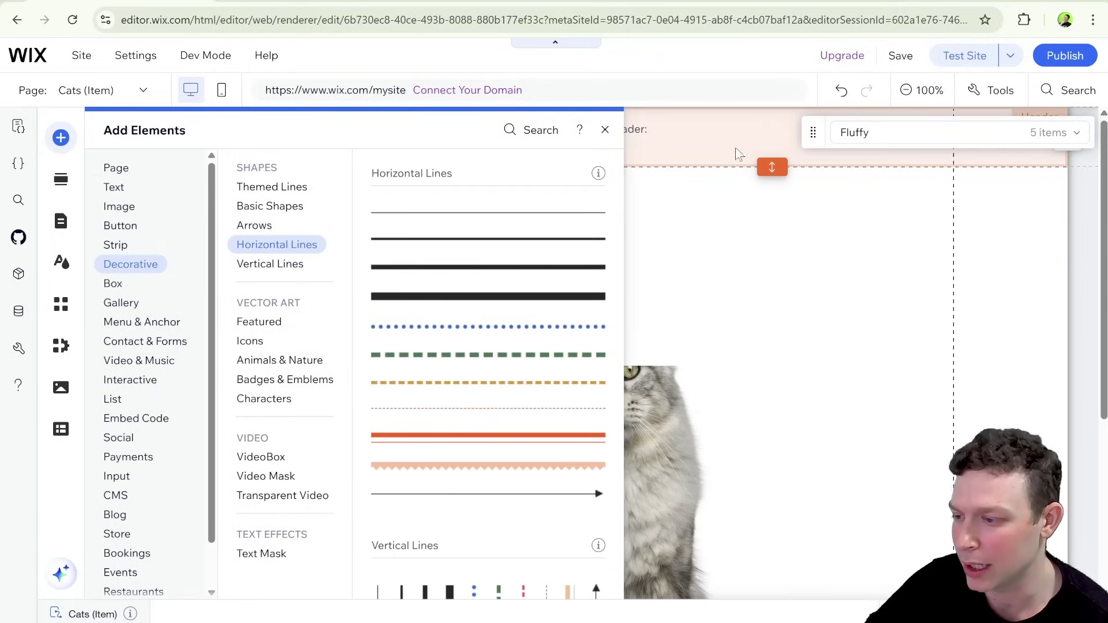
left_click(538, 134)
left_click(831, 266)
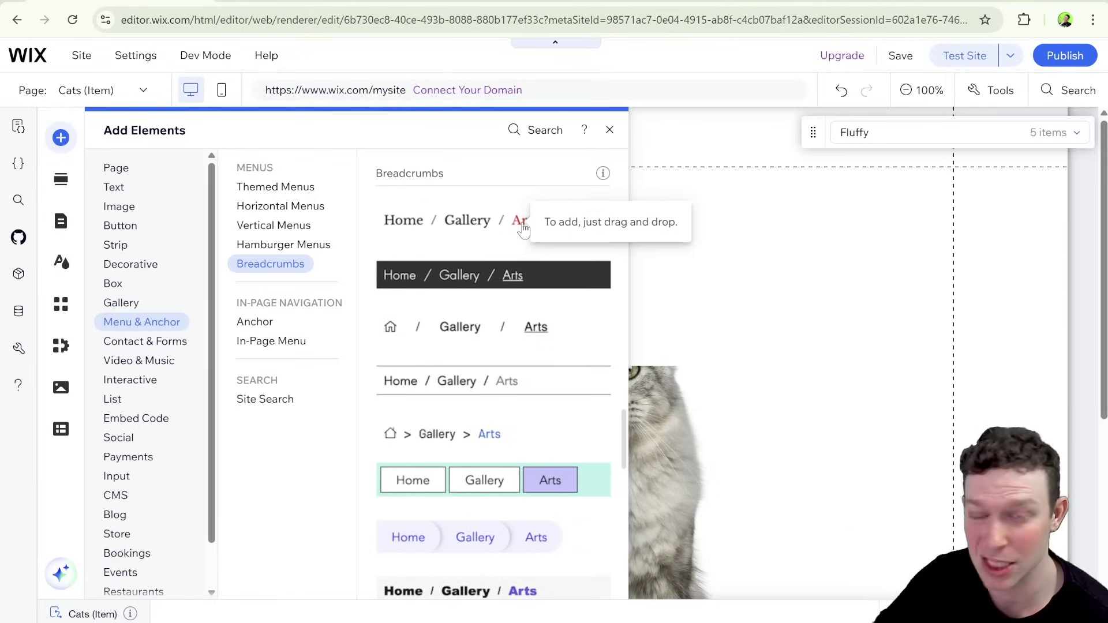
scroll(483, 283, "down", 3)
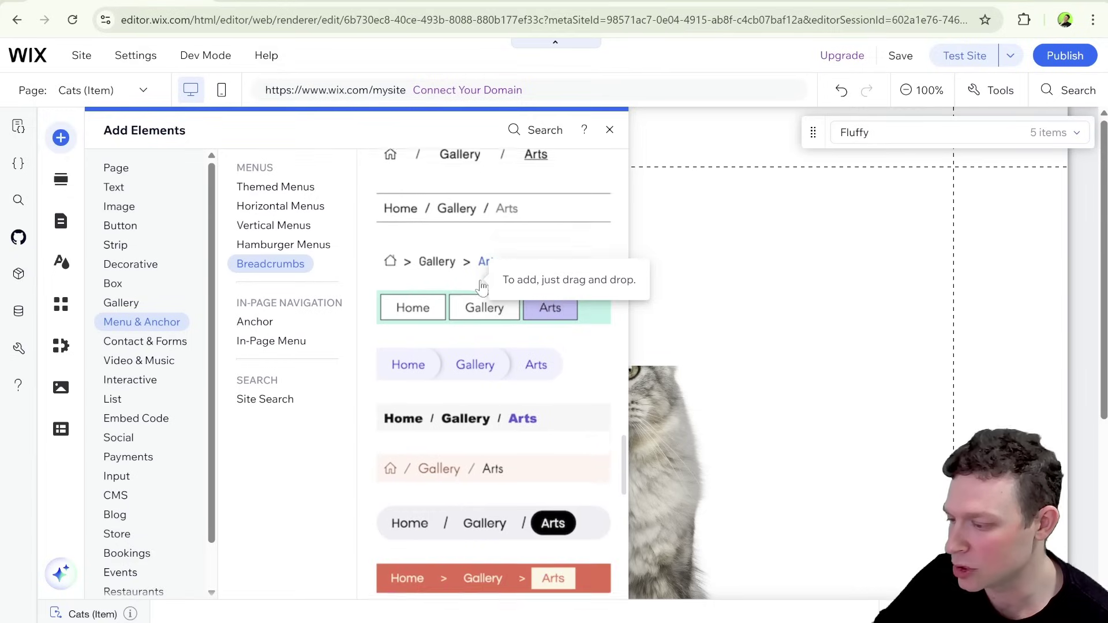